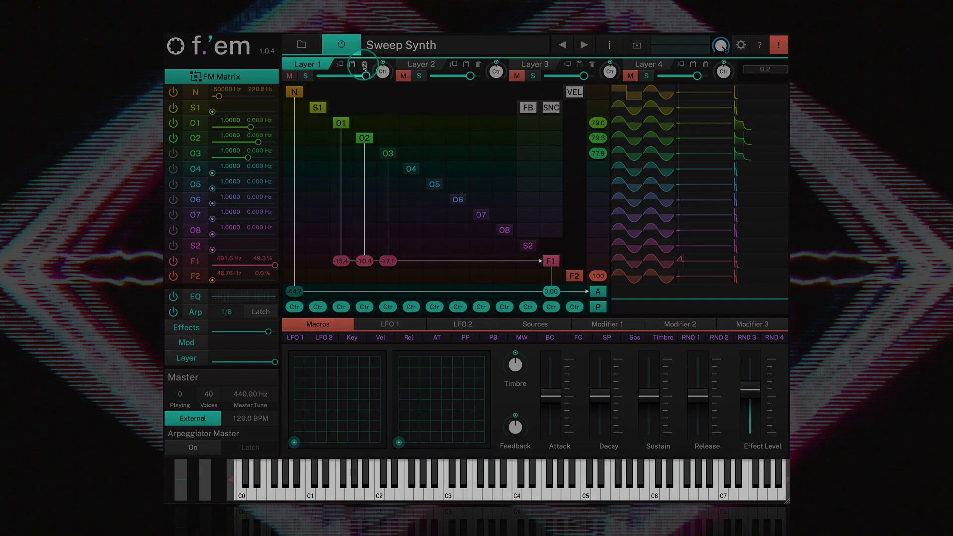
Reset Layer 1 to a blank default patch with only O8 feeding the output
click(364, 65)
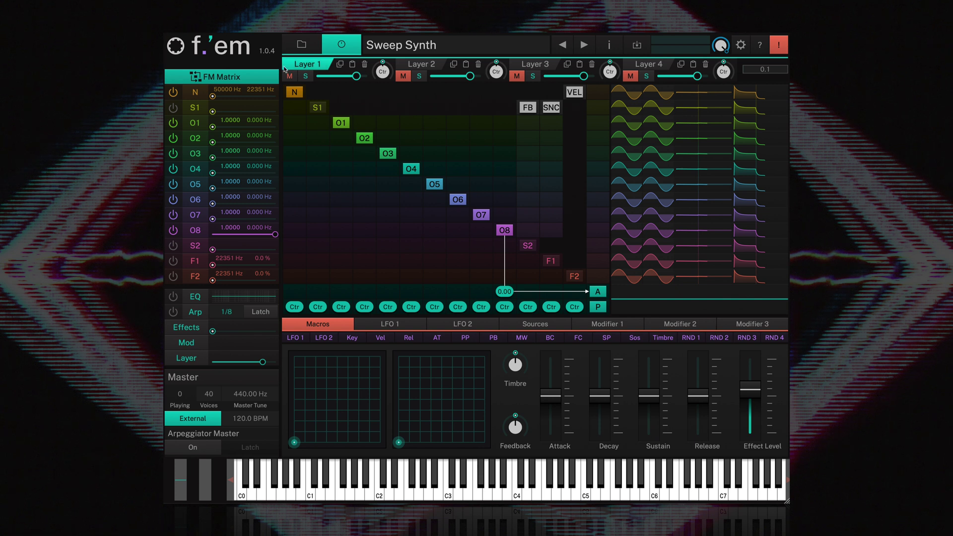
Switch off the noise source and operators O1 through O6, leaving only O7 and O8 active
click(174, 93)
click(174, 122)
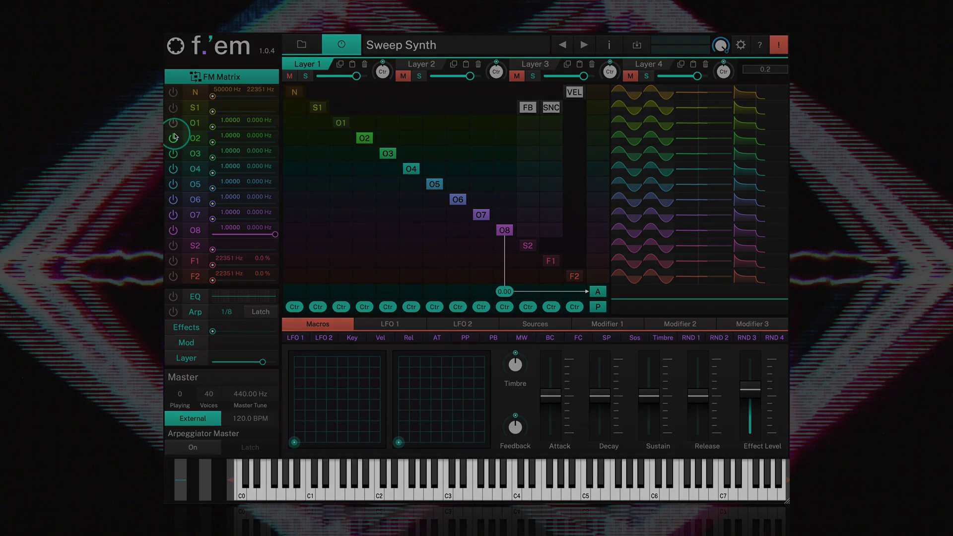
click(173, 138)
click(173, 153)
click(174, 169)
click(173, 184)
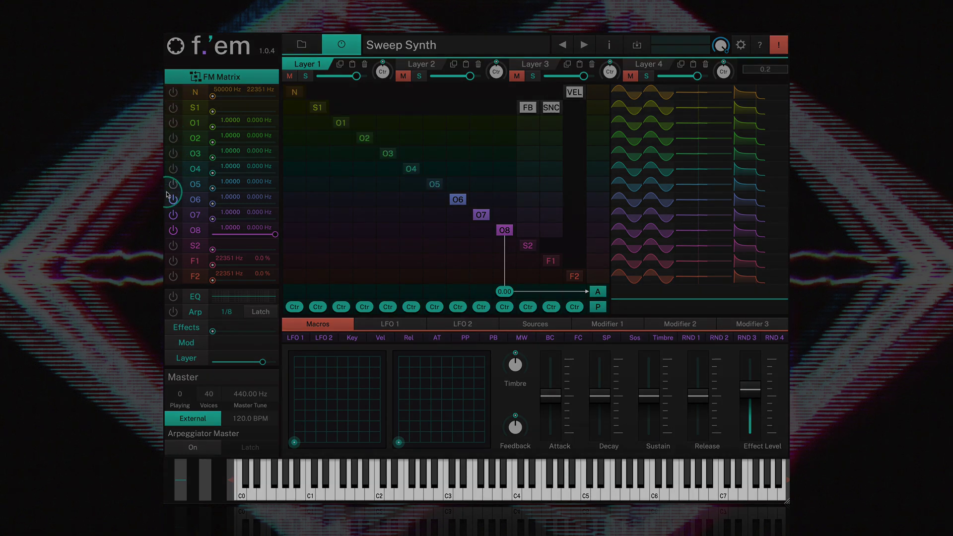
click(173, 199)
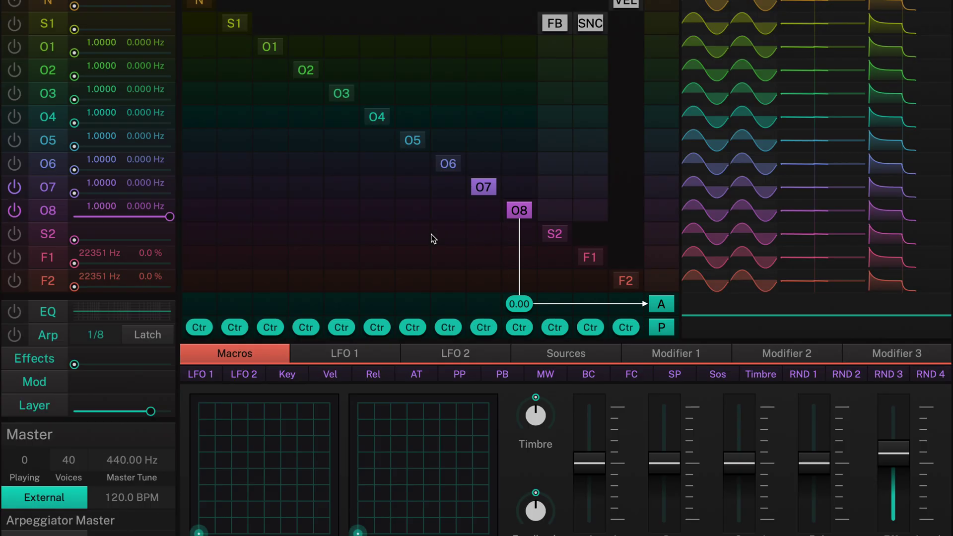
Create an O7-to-O8 routing in the FM matrix so operator 7 modulates operator 8
click(432, 239)
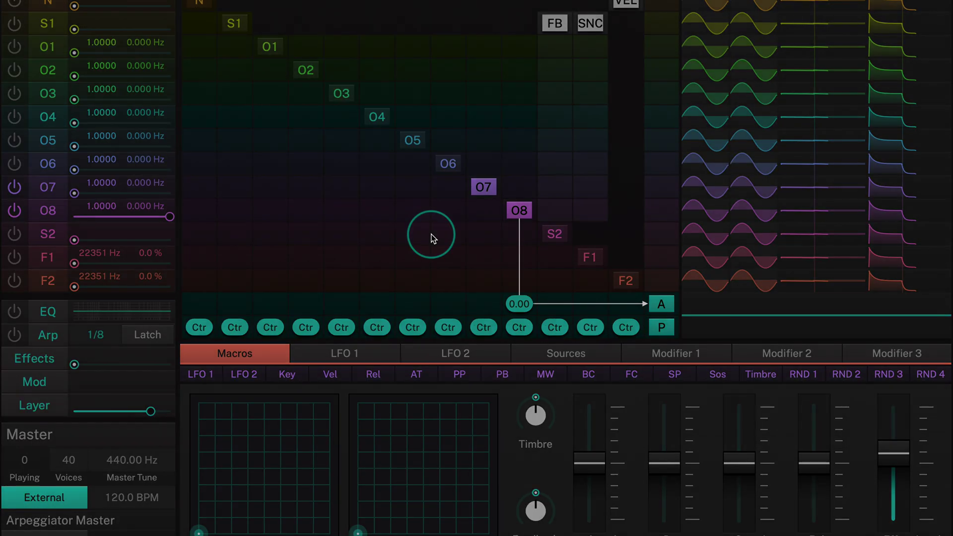
click(518, 305)
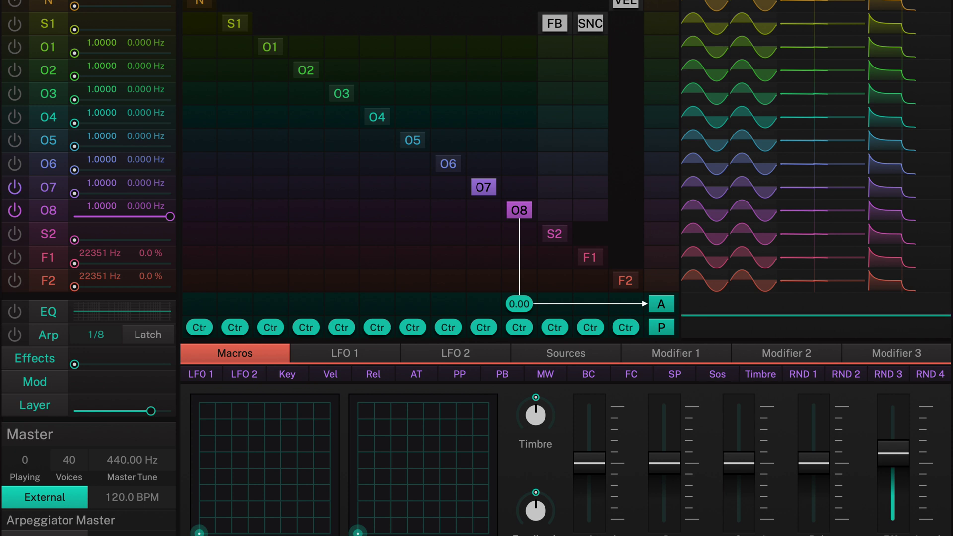
click(481, 213)
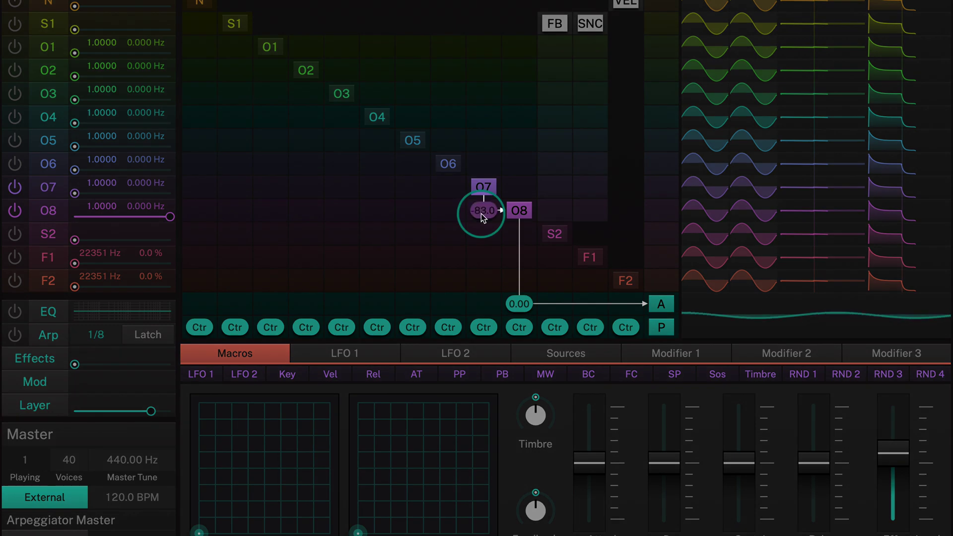
Lower the O7→O8 modulation amount bubble to -25.2
click(481, 214)
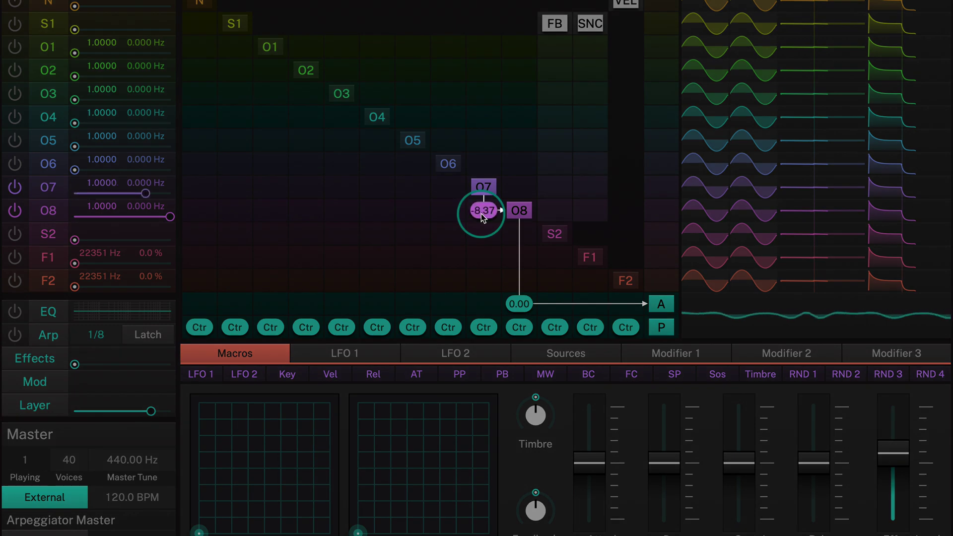
scroll(481, 213, down, 5)
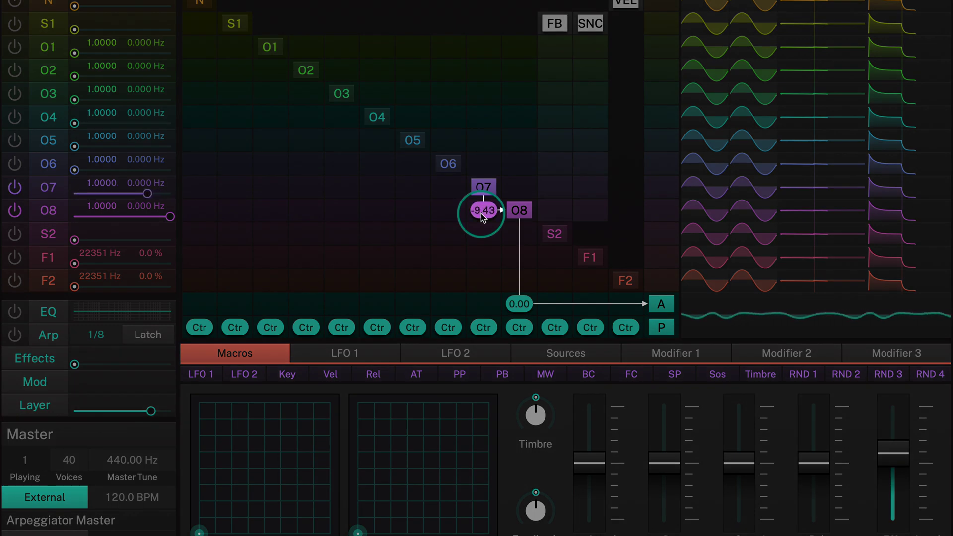
scroll(481, 213, down, 5)
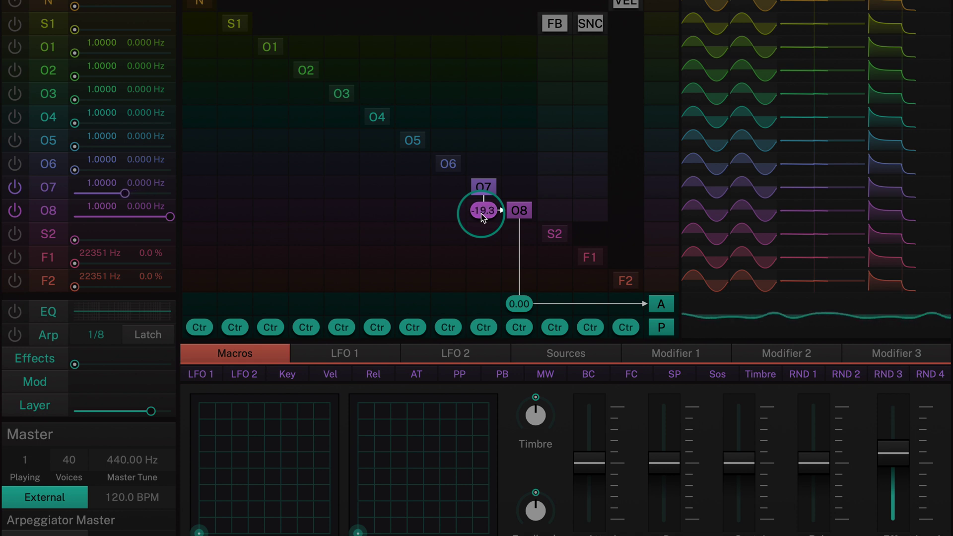
scroll(481, 214, down, 2)
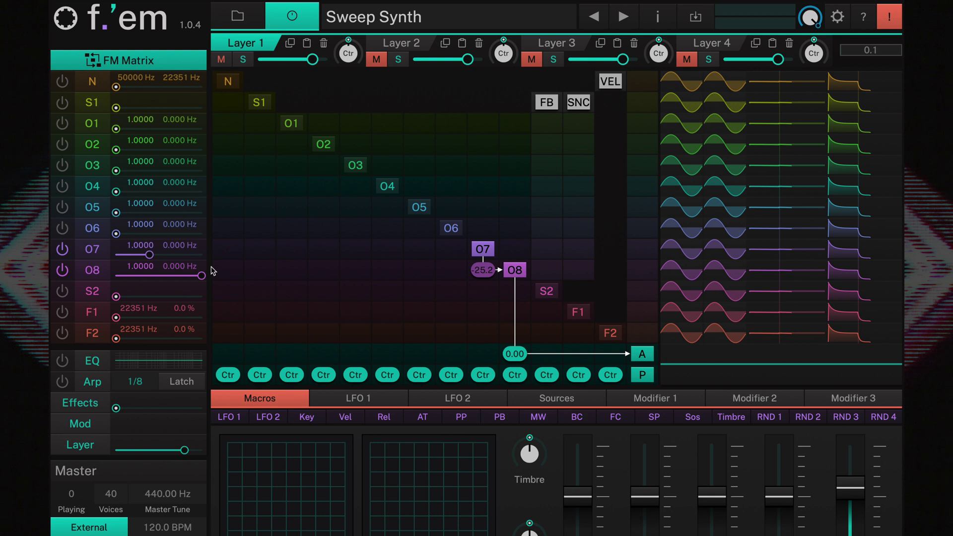
Drag operator 7's frequency ratio up to 3.5000
click(129, 252)
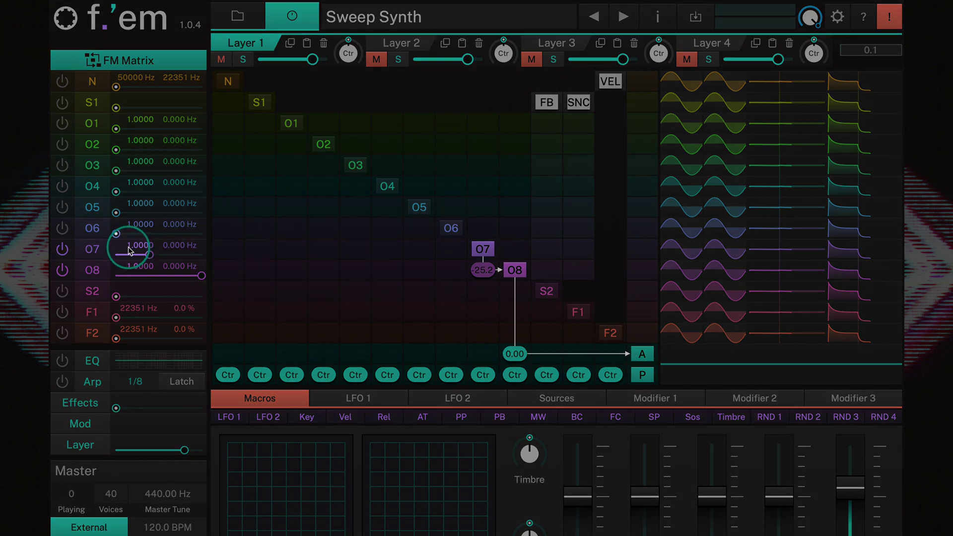
mouse_move(130, 251)
mouse_down()
mouse_move(131, 221)
mouse_move(129, 235)
mouse_up()
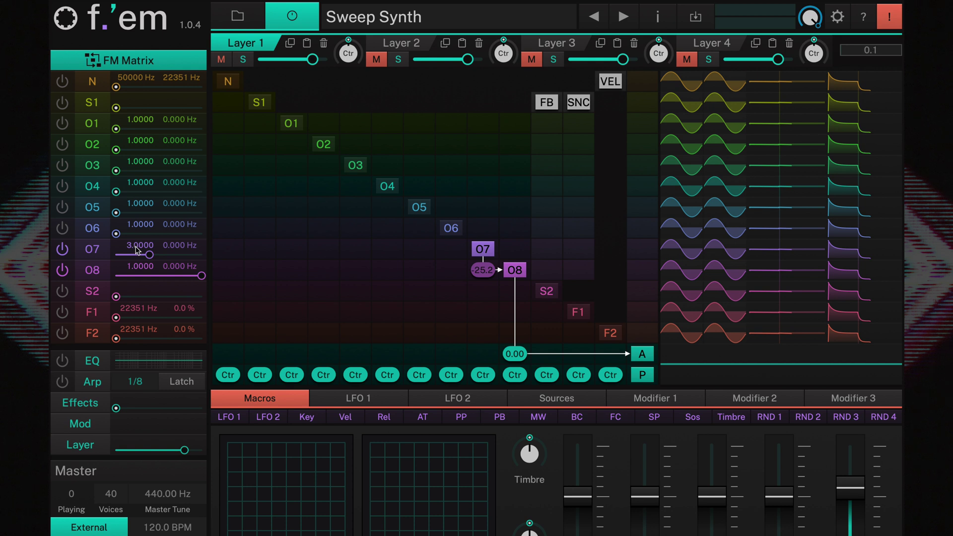
drag(138, 250, 141, 212)
Move operator 7's second level-envelope node to 6.06 s at 0.0 % for a long fade
click(114, 245)
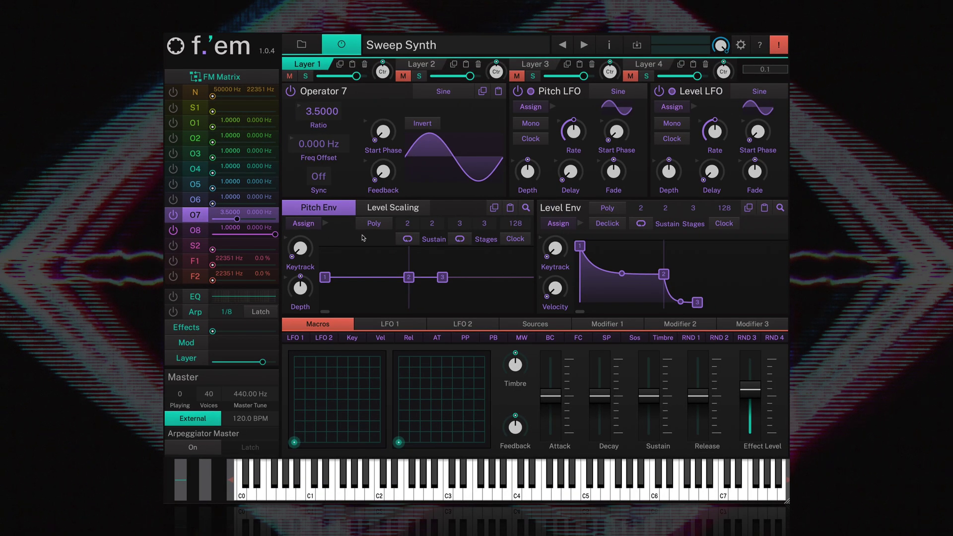
mouse_move(665, 274)
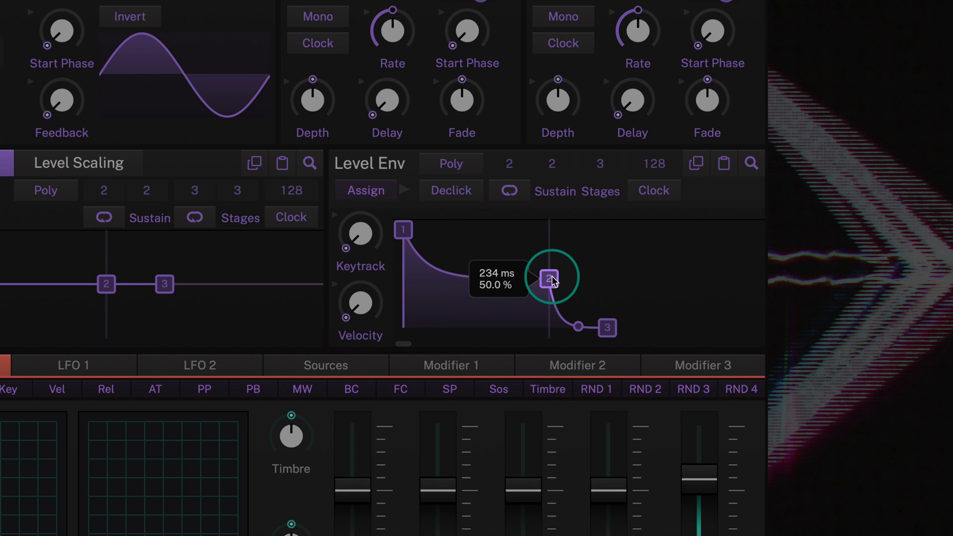
drag(552, 281, 735, 334)
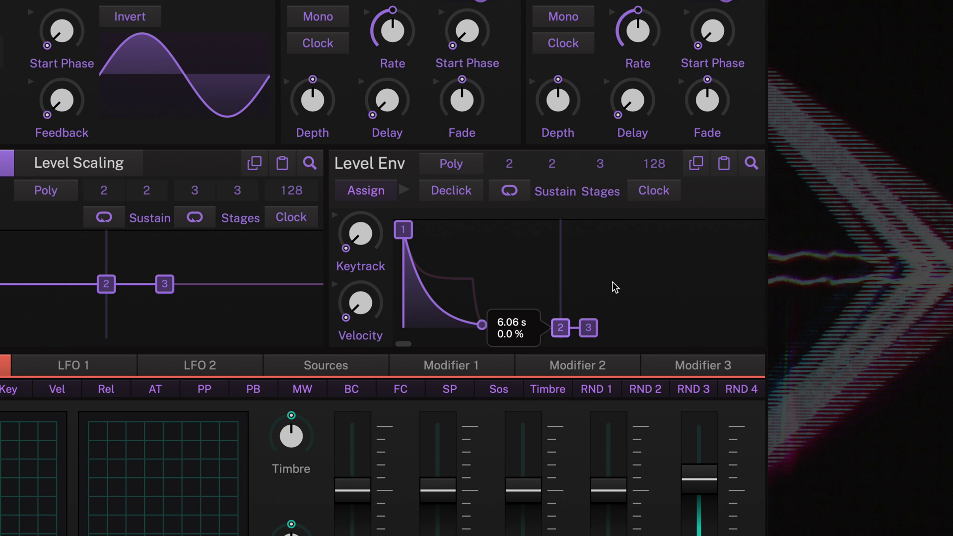
Push operator 7's final level-envelope node out to about 2.01 s
click(588, 328)
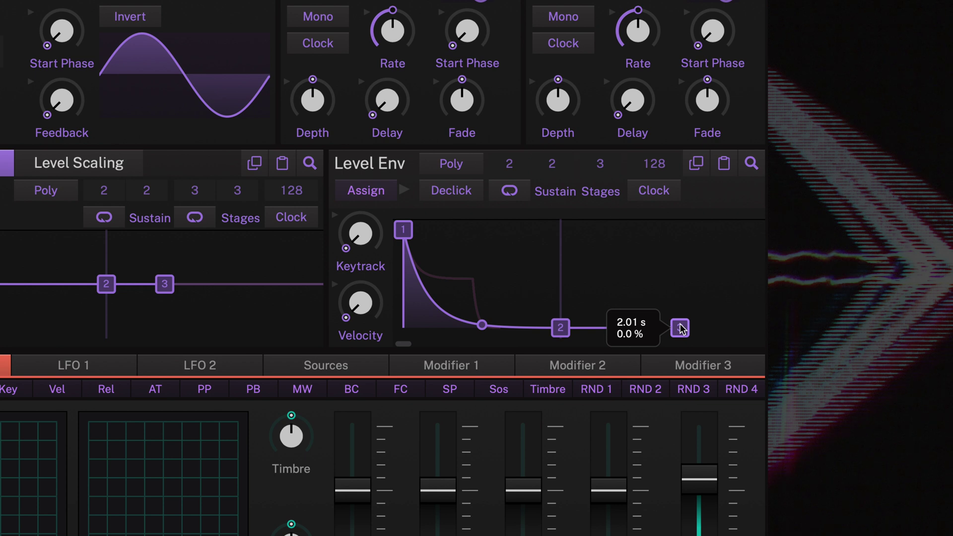
drag(682, 329, 682, 329)
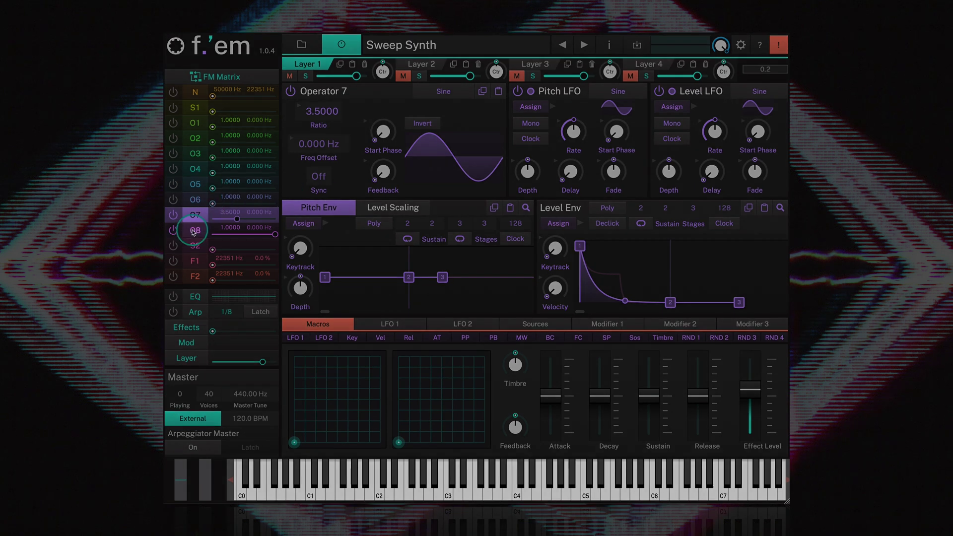
click(193, 232)
Paste operator 7's decaying level envelope onto operator 8
click(730, 224)
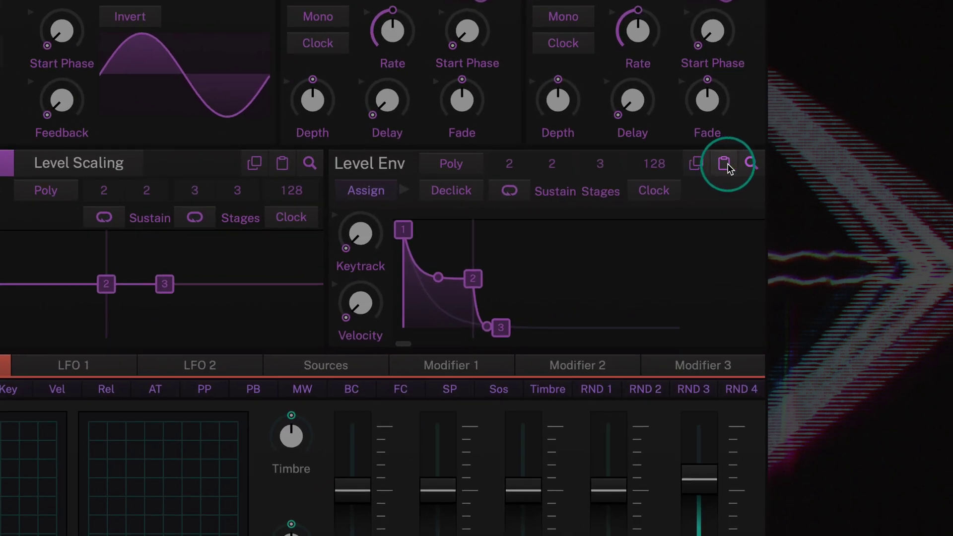
click(726, 166)
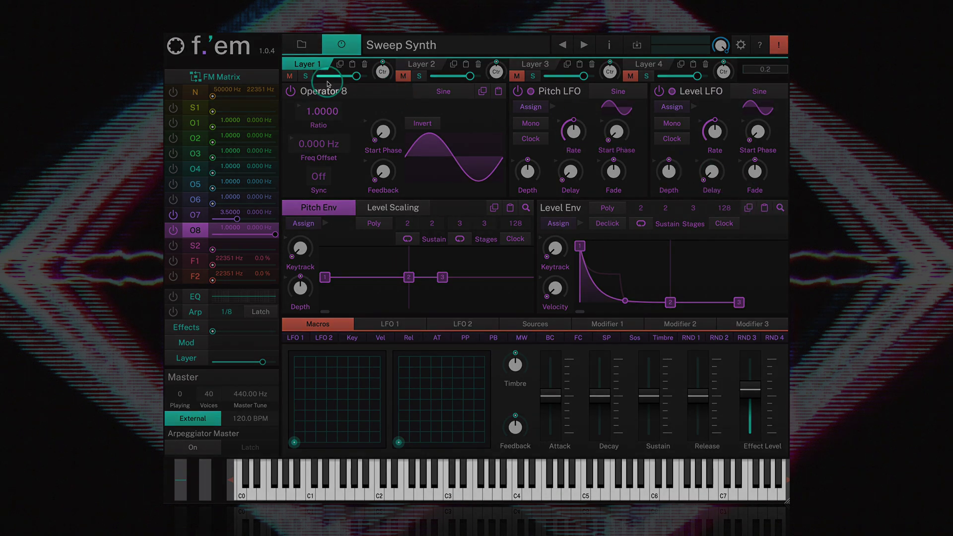
Return to the FM Matrix view showing O7 modulating O8 at -25.2
click(239, 79)
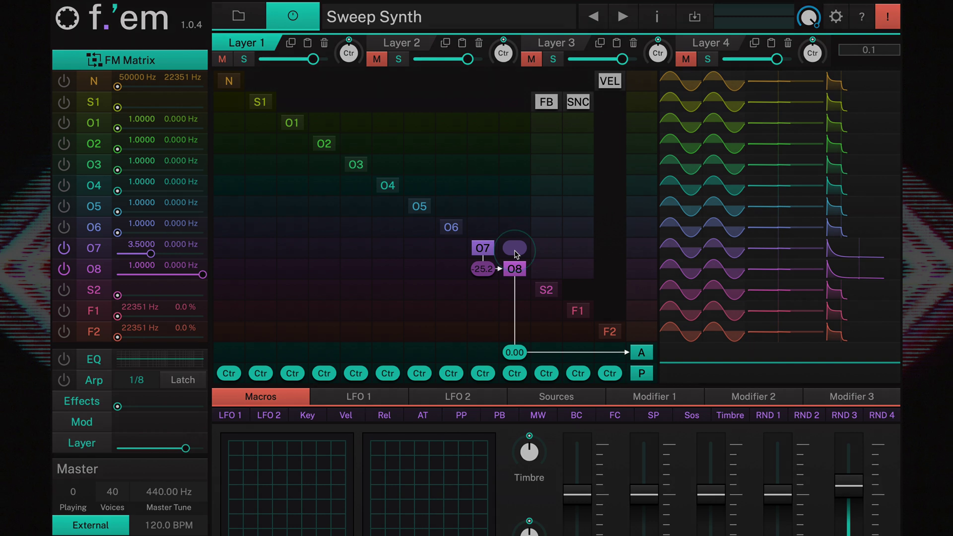
Add a second O7/O8 matrix routing and tune its amount to -47.8, forming a modulation loop
click(515, 250)
scroll(514, 249, up, 5)
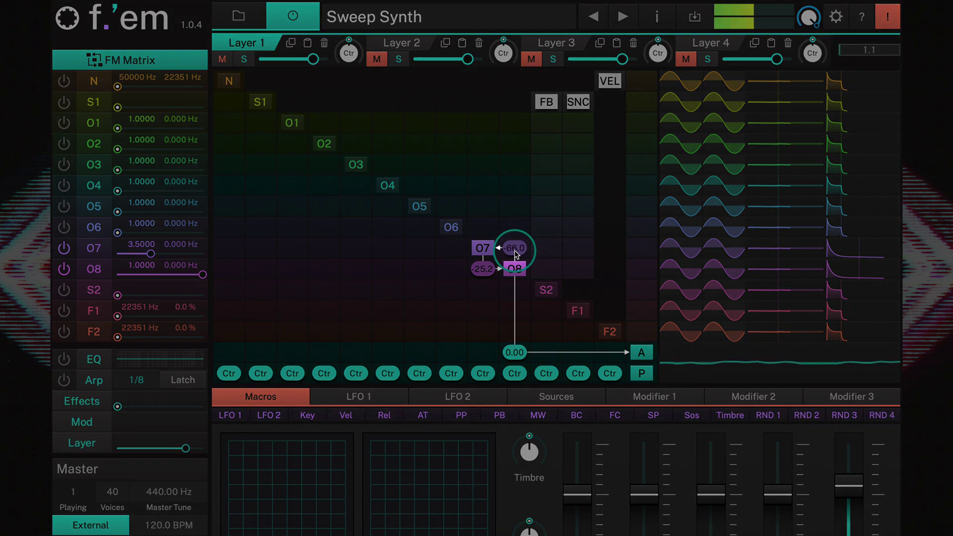
scroll(516, 255, up, 1)
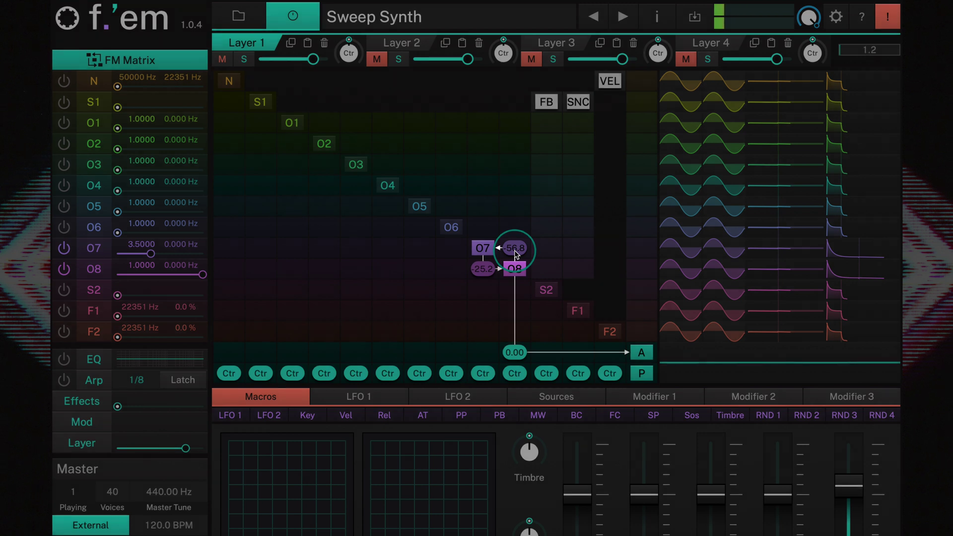
scroll(517, 255, down, 2)
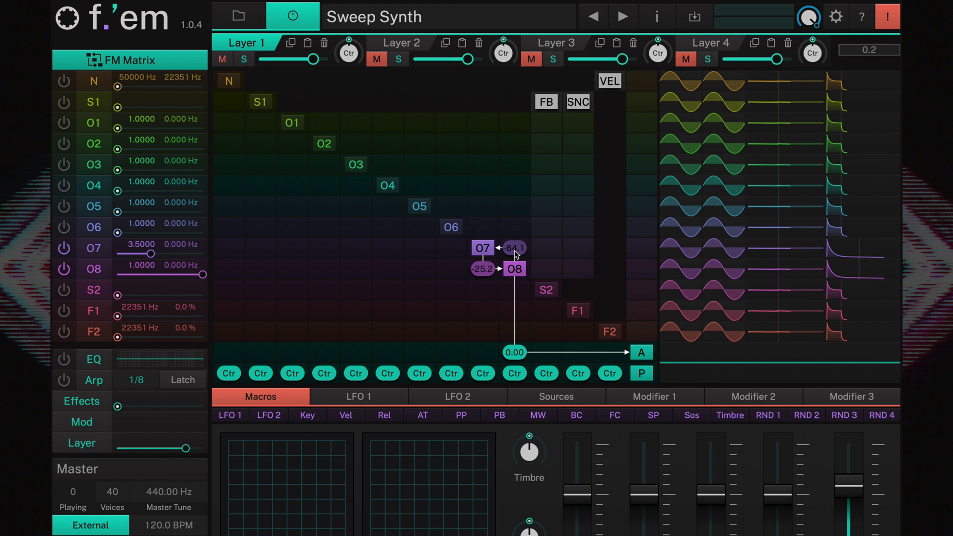
scroll(517, 255, up, 3)
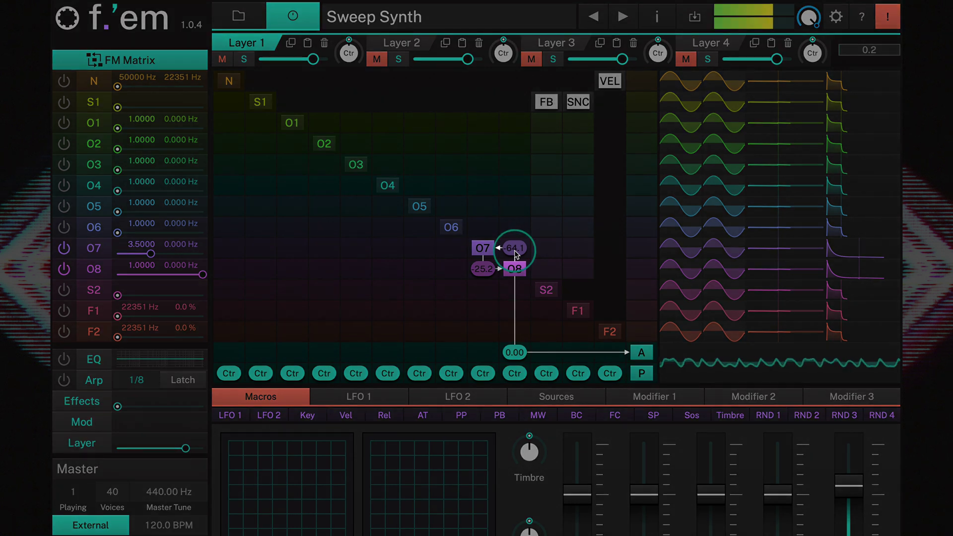
scroll(516, 254, up, 2)
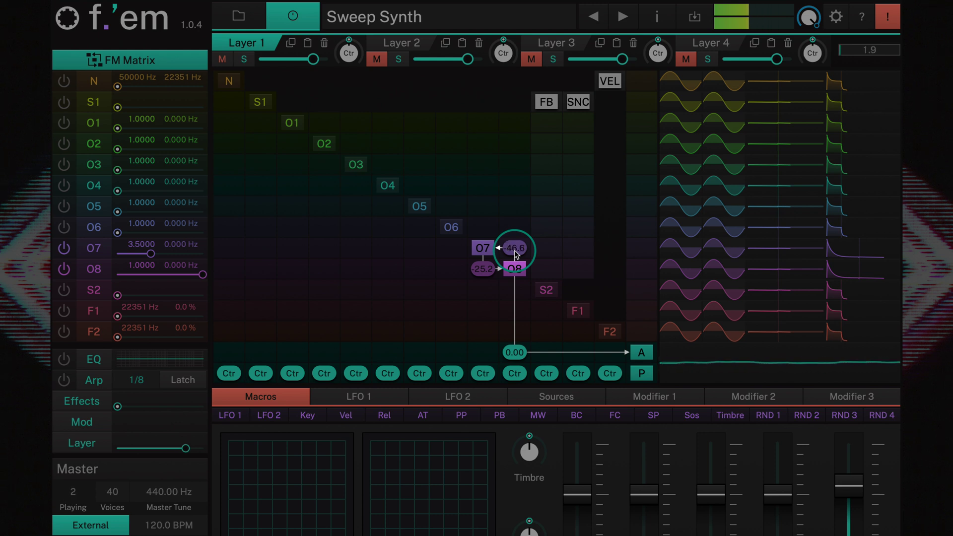
scroll(516, 254, down, 1)
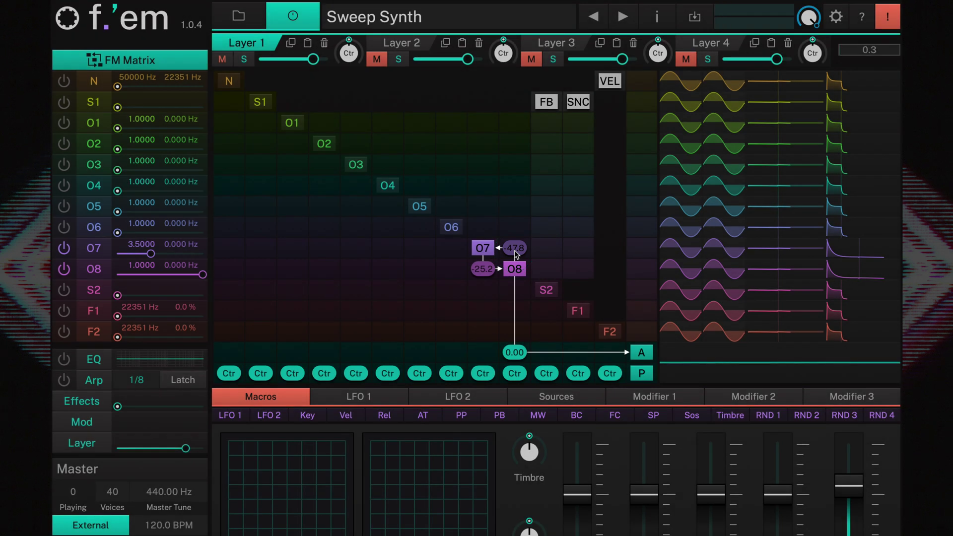
Reset the extra modulation amount, O8's trial negative feedback and the trial O7-row amount to zero
double_click(516, 254)
click(543, 268)
drag(543, 270, 545, 270)
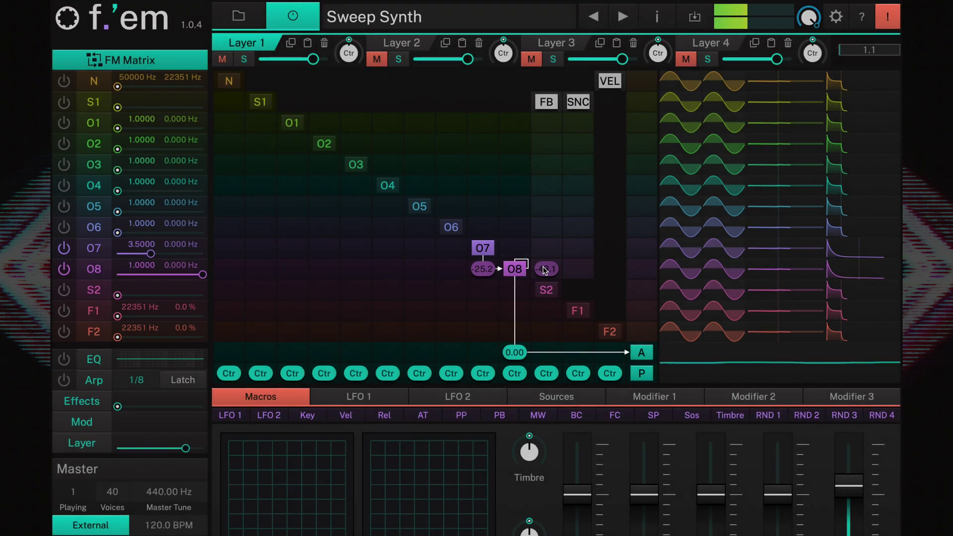
double_click(544, 271)
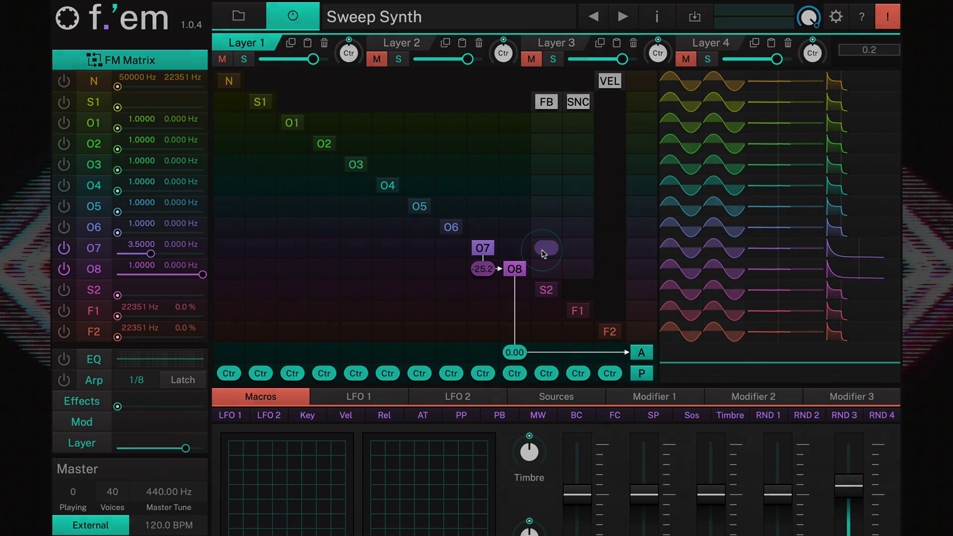
drag(544, 253, 544, 253)
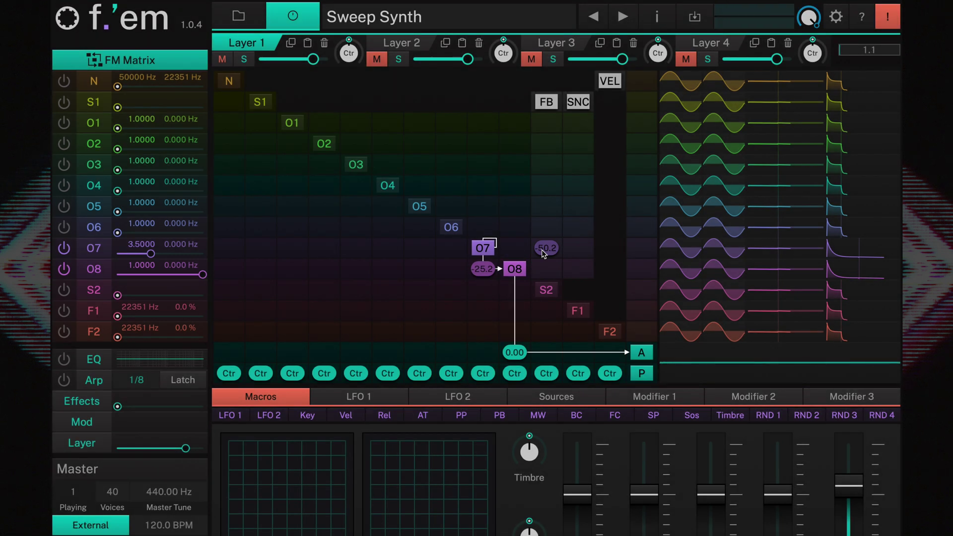
double_click(544, 253)
Try a sync value of 1 on O7, then switch O7's sync off
click(546, 252)
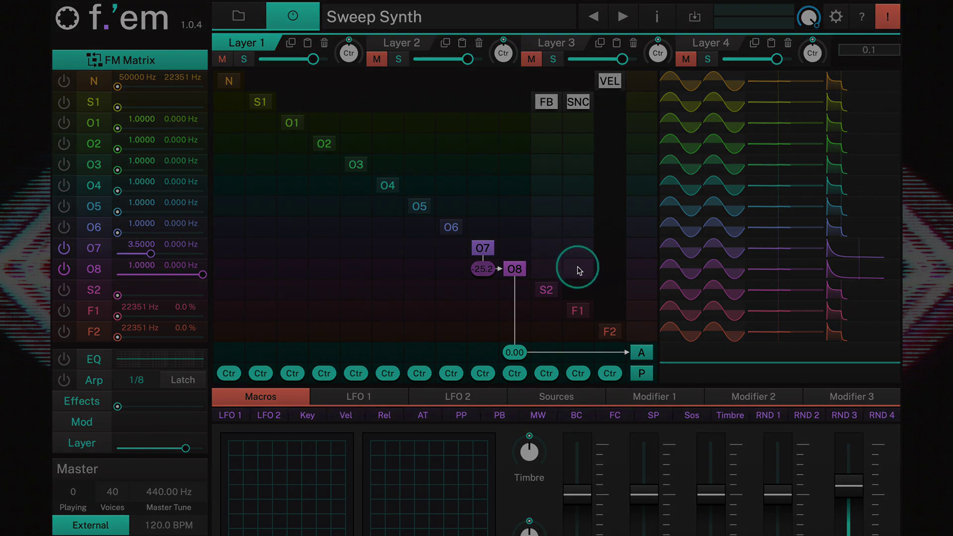
double_click(579, 250)
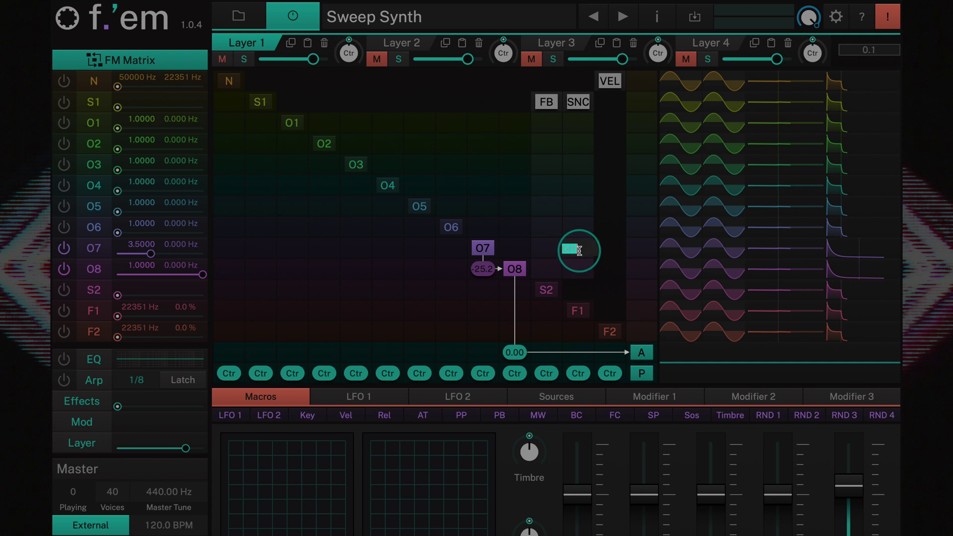
text(1)
key(Return)
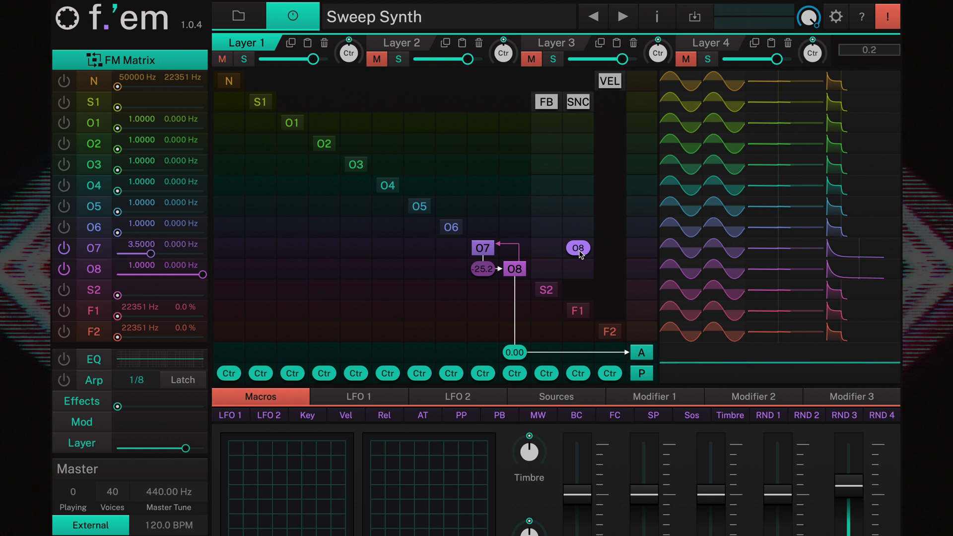
click(578, 248)
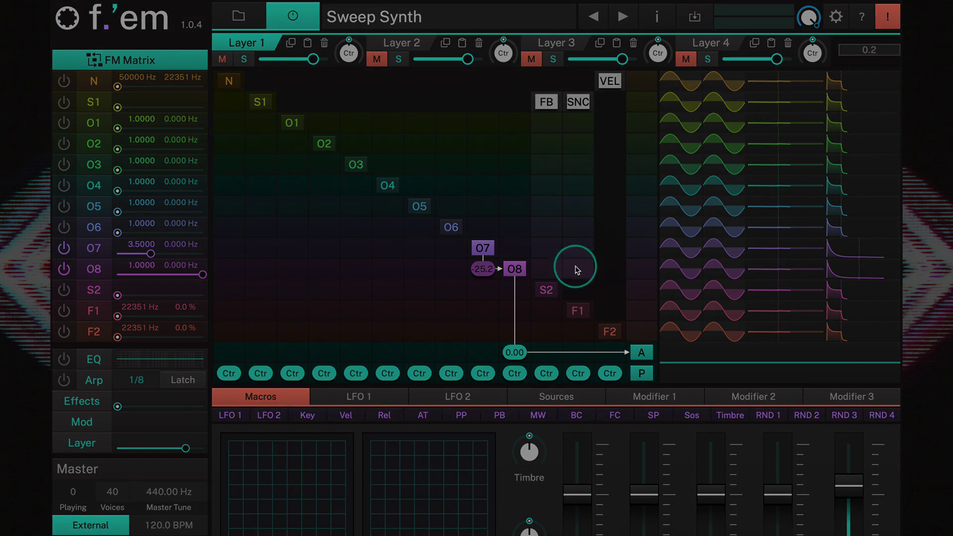
Enter a sync value of 0.7 for O8
double_click(576, 270)
text(0.7)
key(Return)
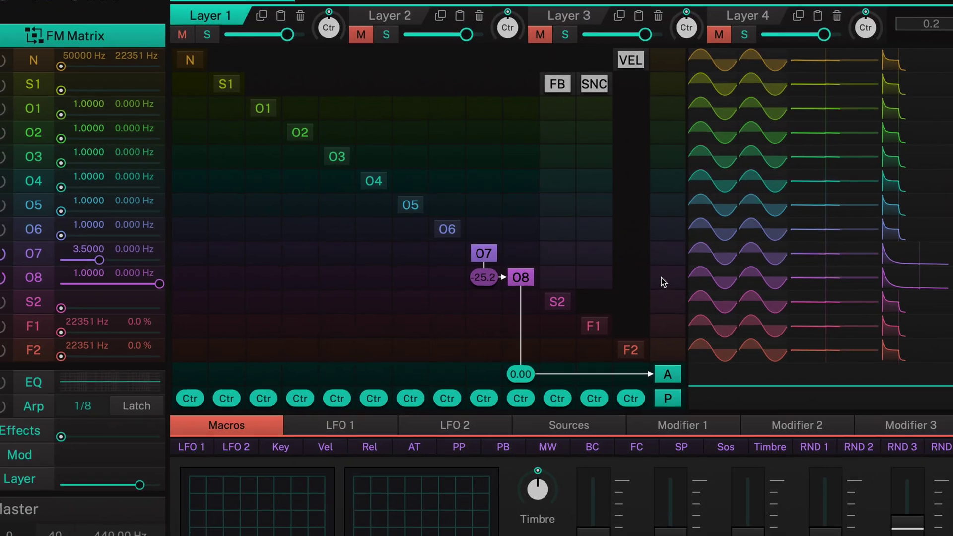
Add a 1.00 velocity sensitivity amount in O8's row of the FM matrix
click(592, 230)
drag(663, 279, 663, 279)
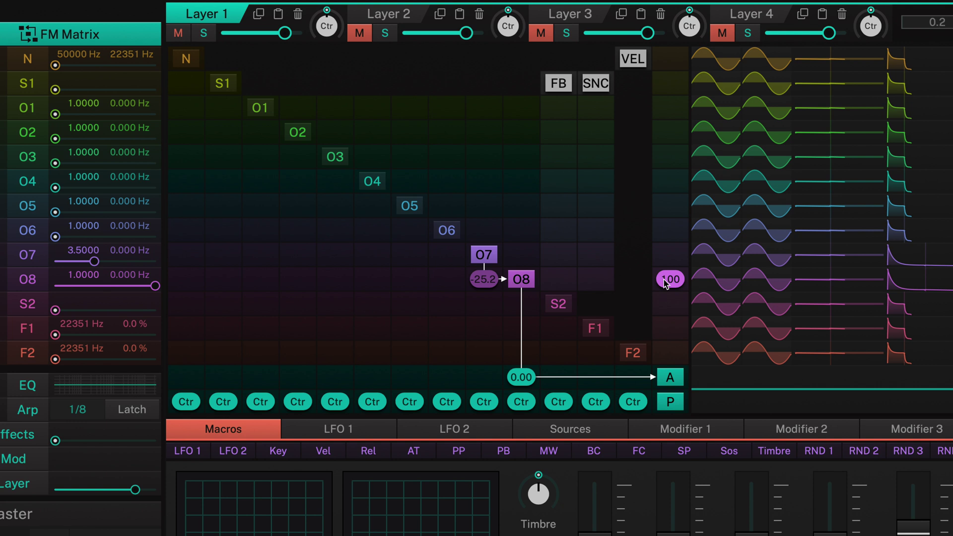
Change O8's velocity amount to 80 and add a 100 velocity amount to O7
double_click(663, 279)
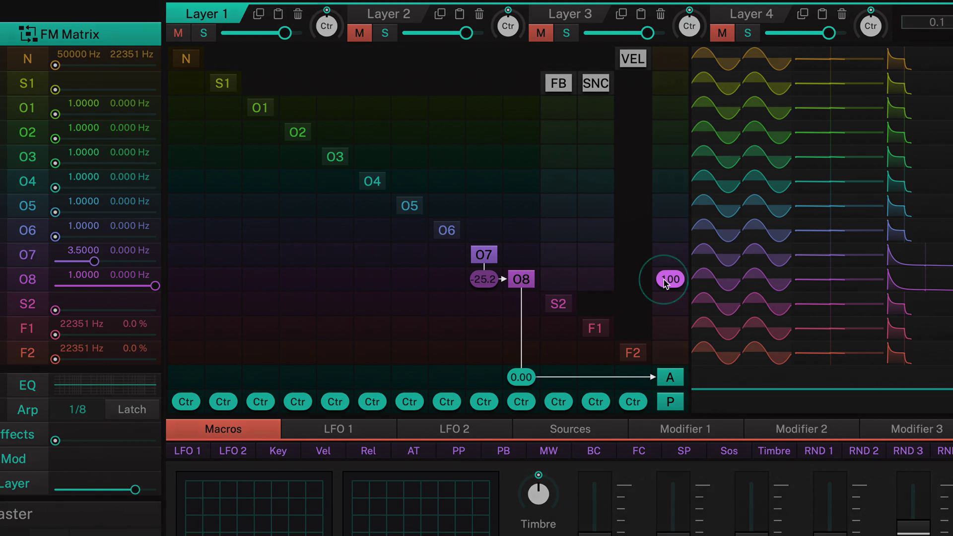
text(80.)
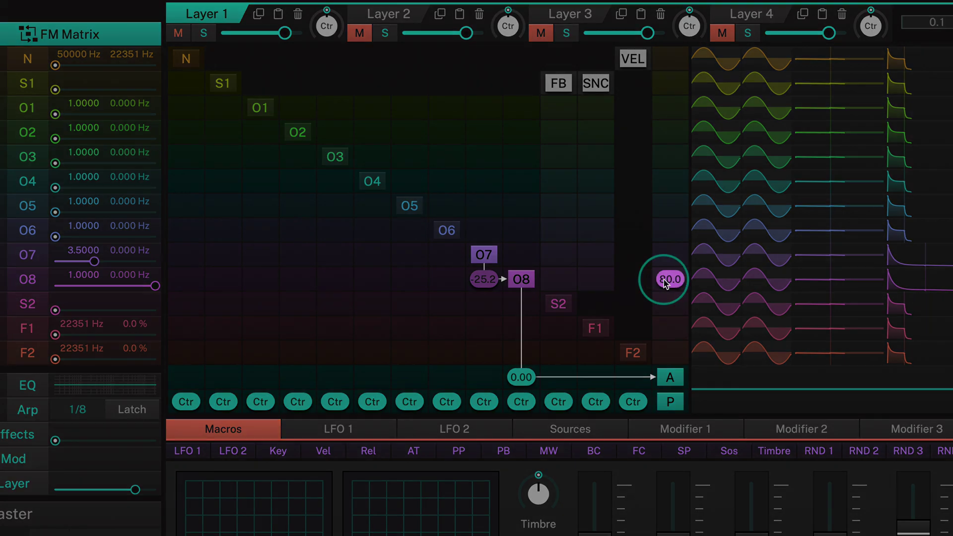
click(668, 261)
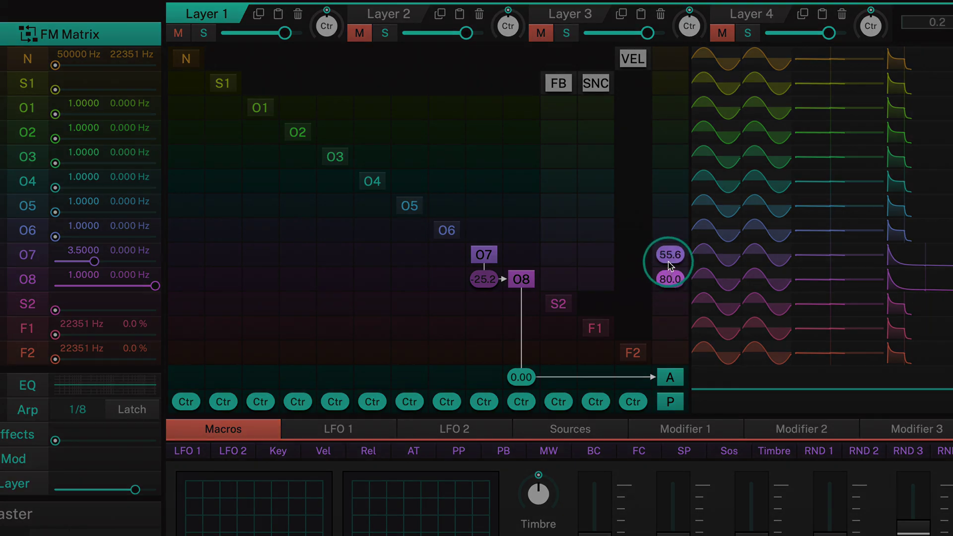
drag(668, 263, 668, 262)
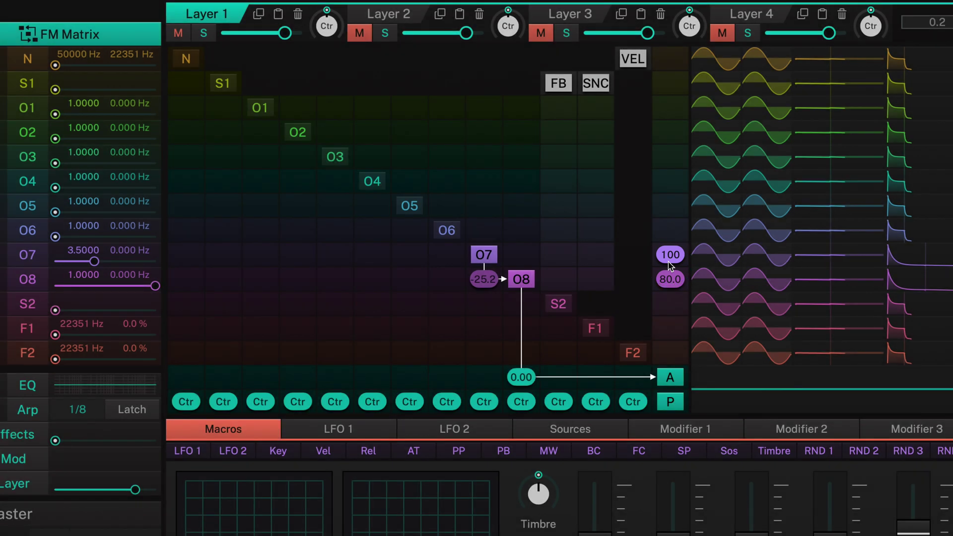